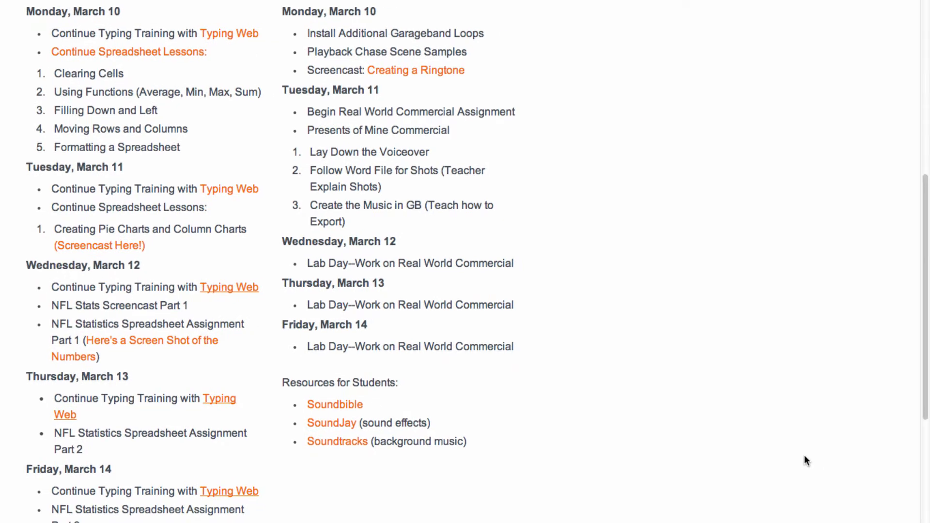
# - View the linked screen shot of the numbers for NFL Statistics Spreadsheet Assignment Part 1 and close it to return to the NFL spreadsheet copy
pyautogui.scroll(3, 25, 174)
pyautogui.scroll(-6, 24, 175)
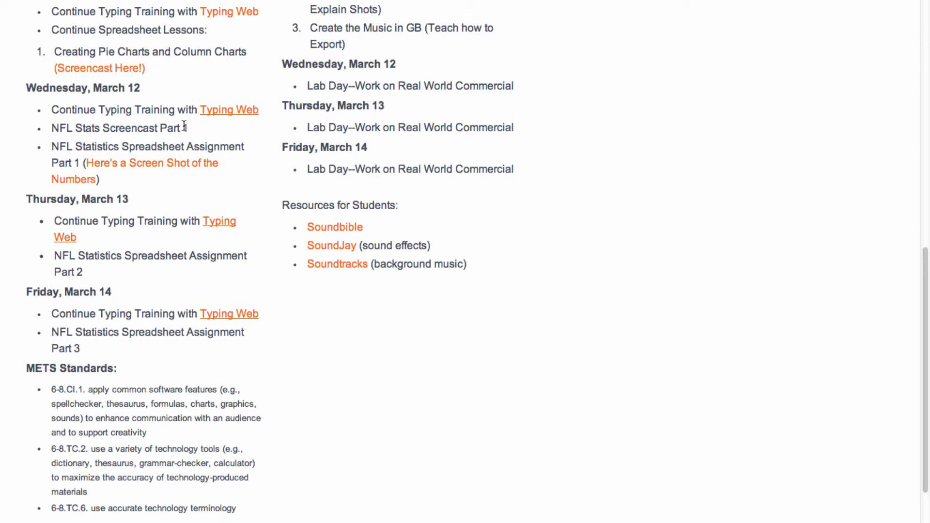
pyautogui.click(97, 168)
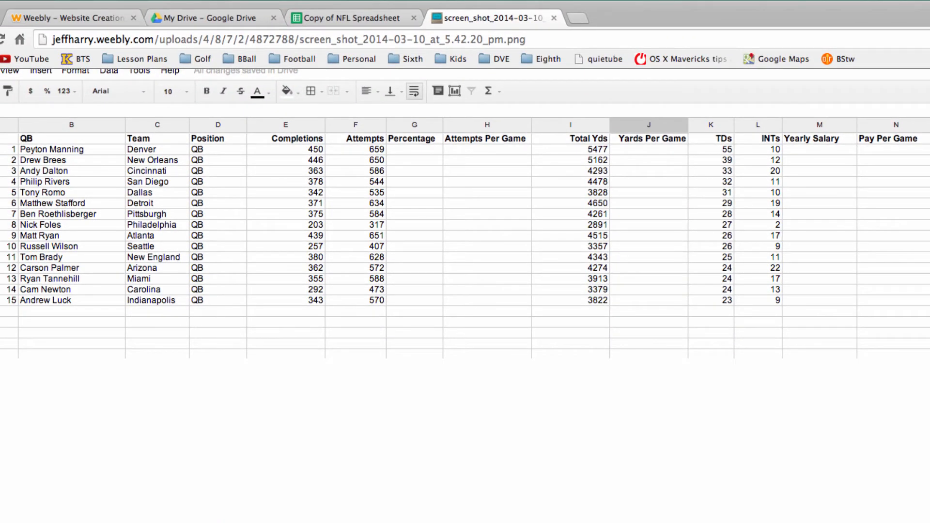
pyautogui.moveTo(929, 522); pyautogui.dragTo(929, 381)
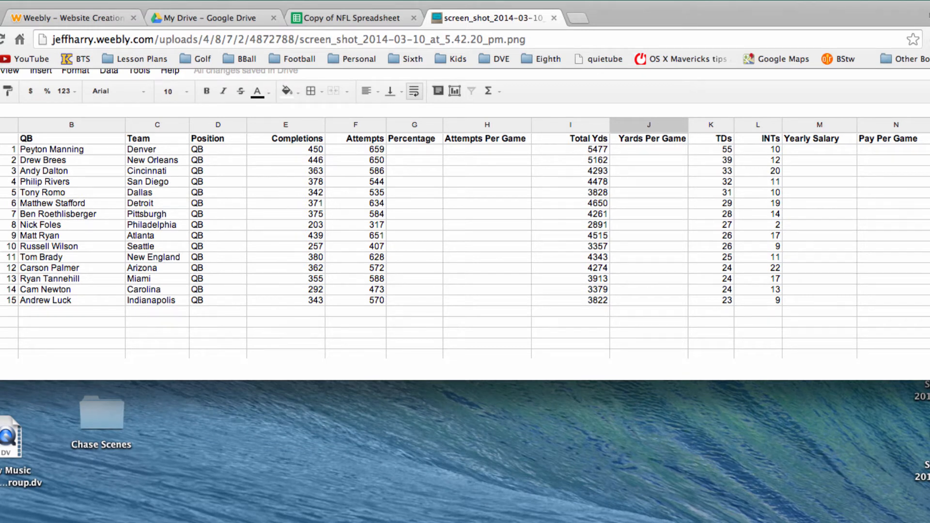
pyautogui.moveTo(929, 381); pyautogui.dragTo(929, 522)
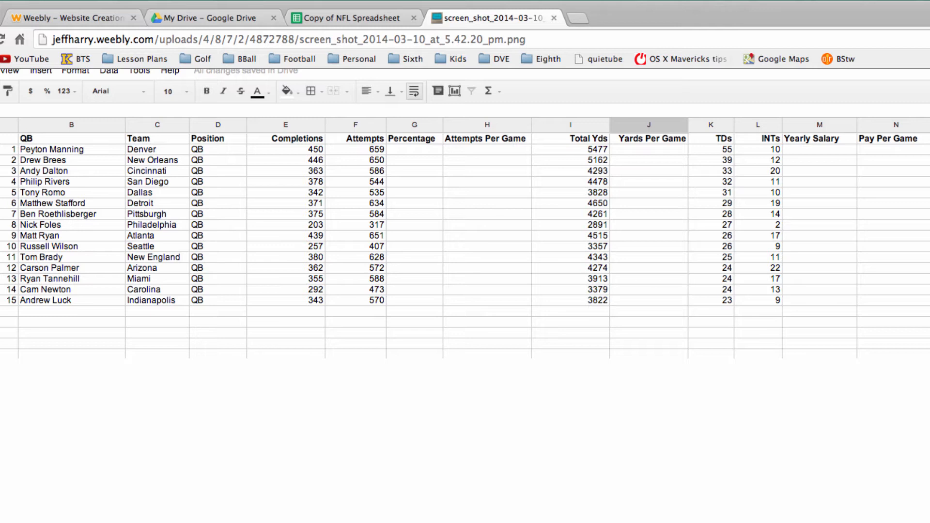
pyautogui.click(929, 0)
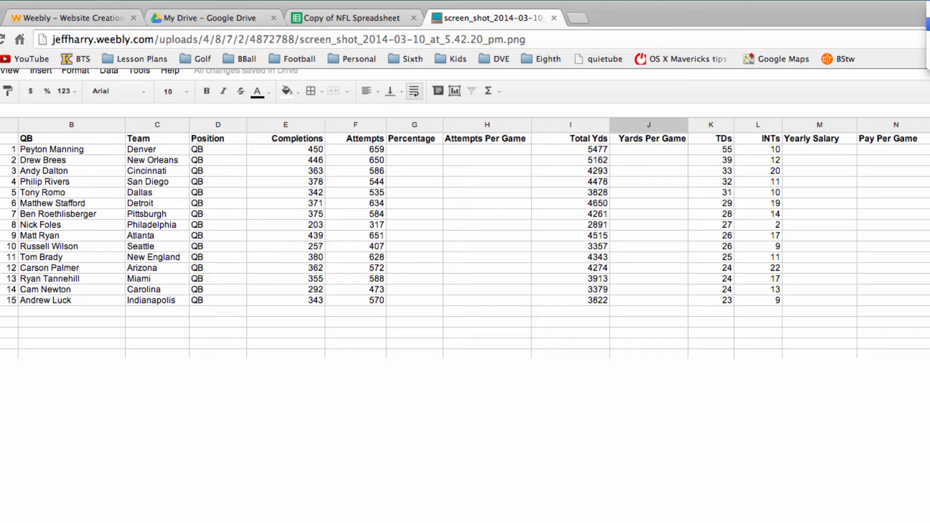
pyautogui.press('super+w')
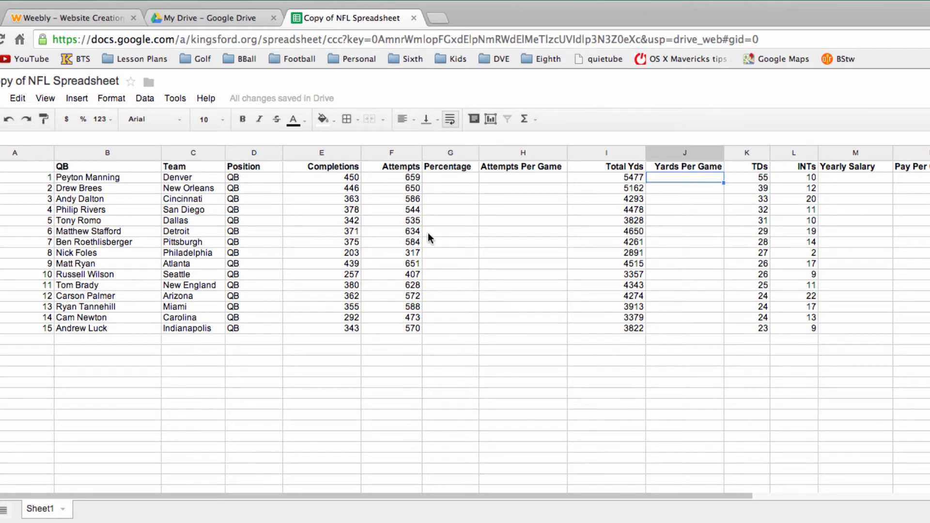
pyautogui.click(445, 179)
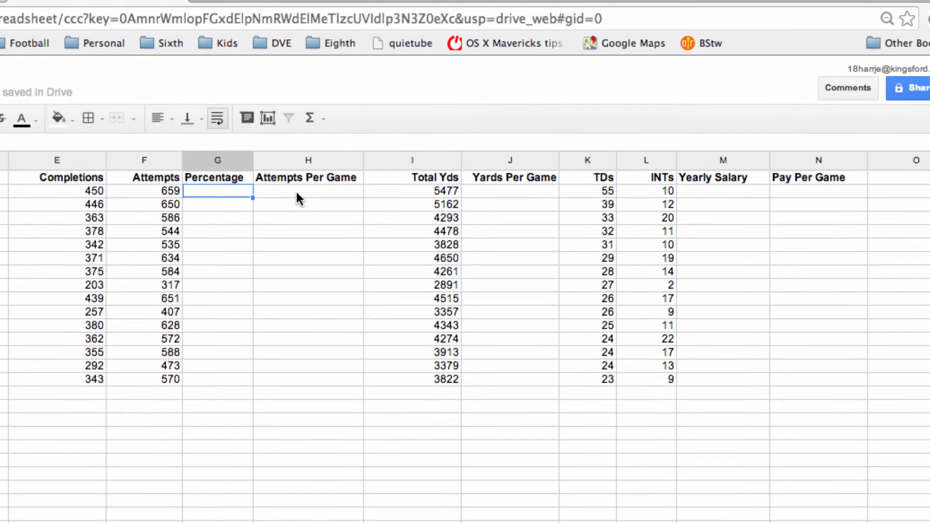
pyautogui.click(296, 190)
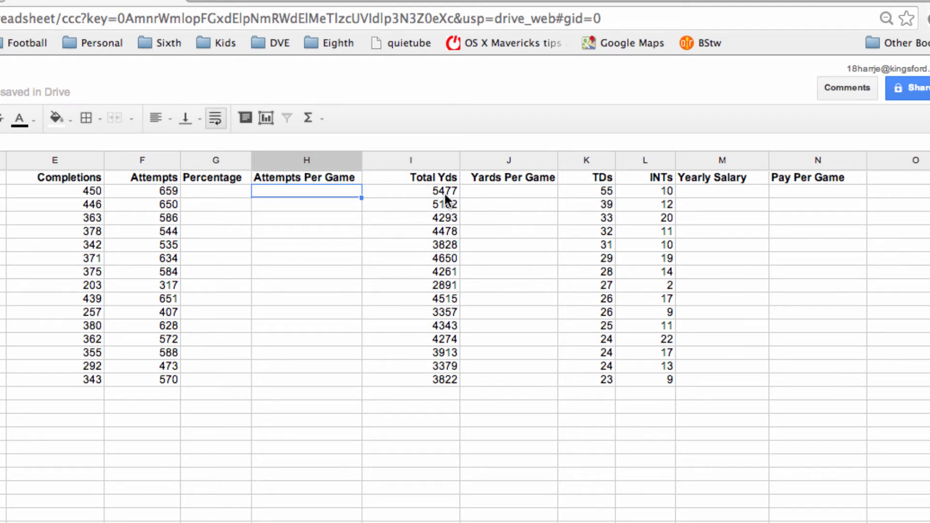
pyautogui.click(521, 192)
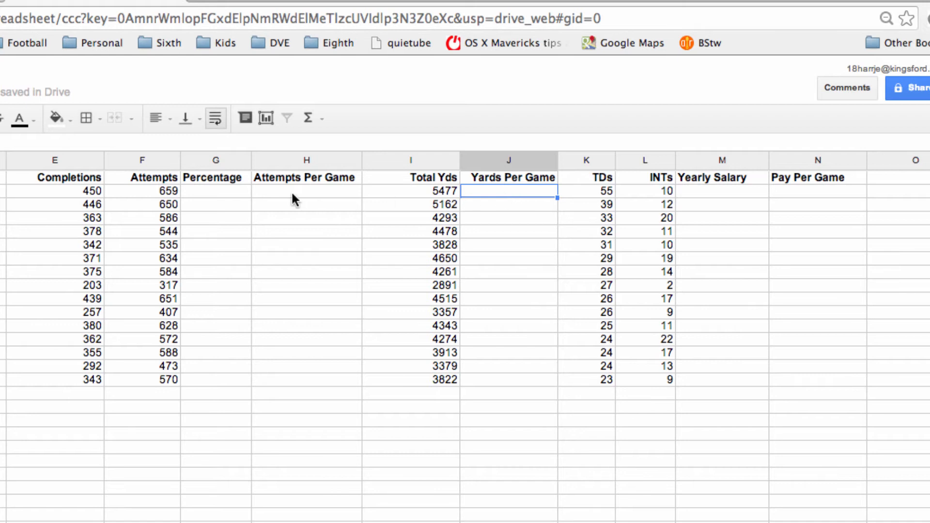
# - Enter the formula =E2/F2 in G2 under Percentage and widen column G to fit the full result
pyautogui.click(206, 192)
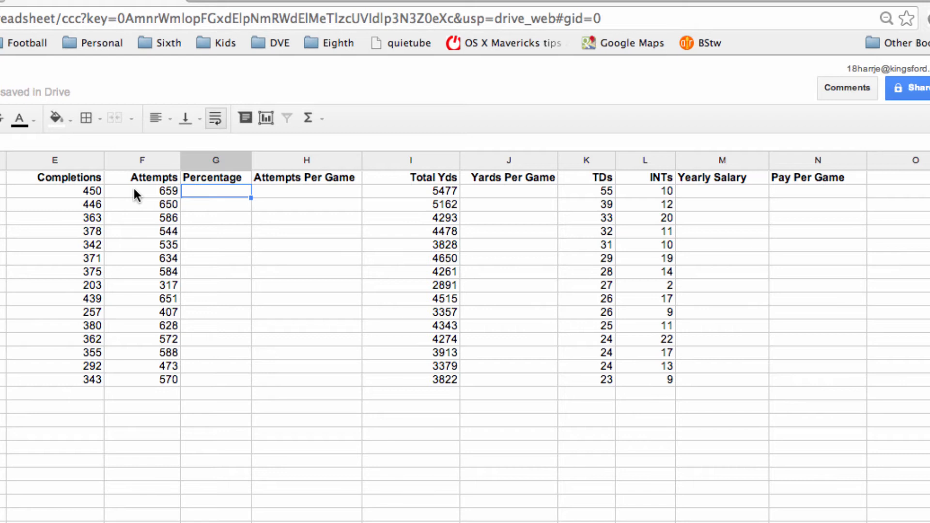
pyautogui.write('=')
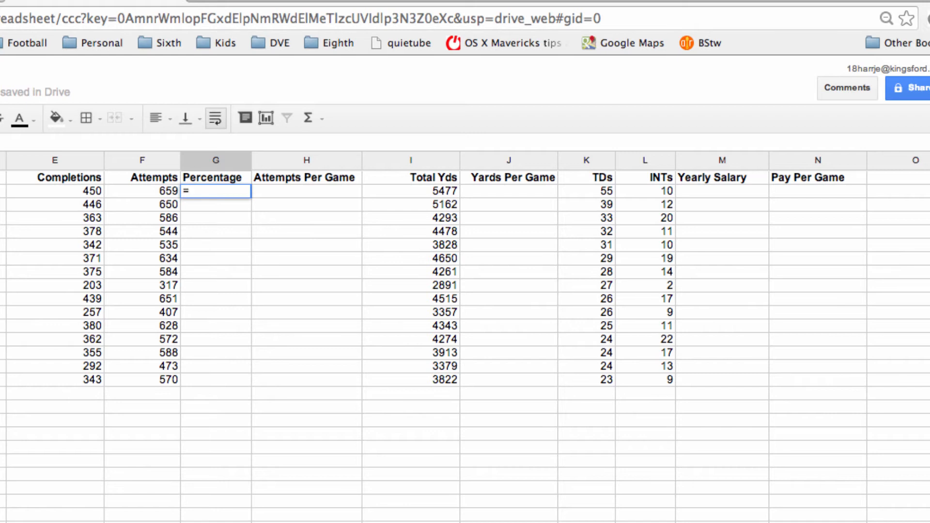
pyautogui.click(72, 188)
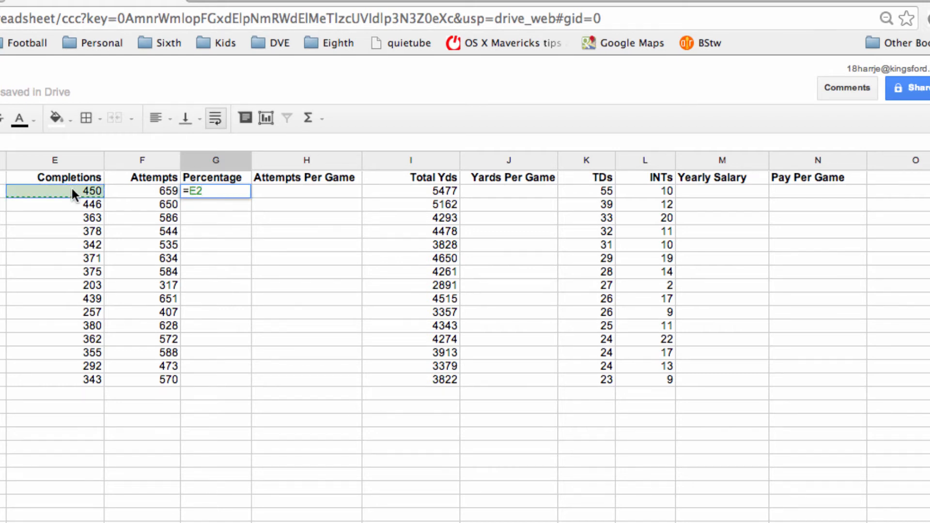
pyautogui.write('/')
pyautogui.click(141, 188)
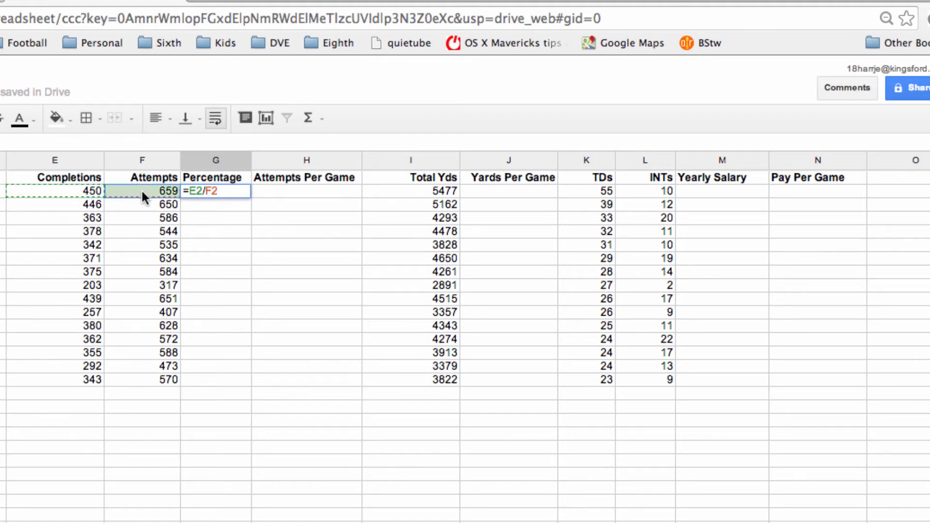
pyautogui.press('Return')
pyautogui.moveTo(254, 153); pyautogui.dragTo(306, 158)
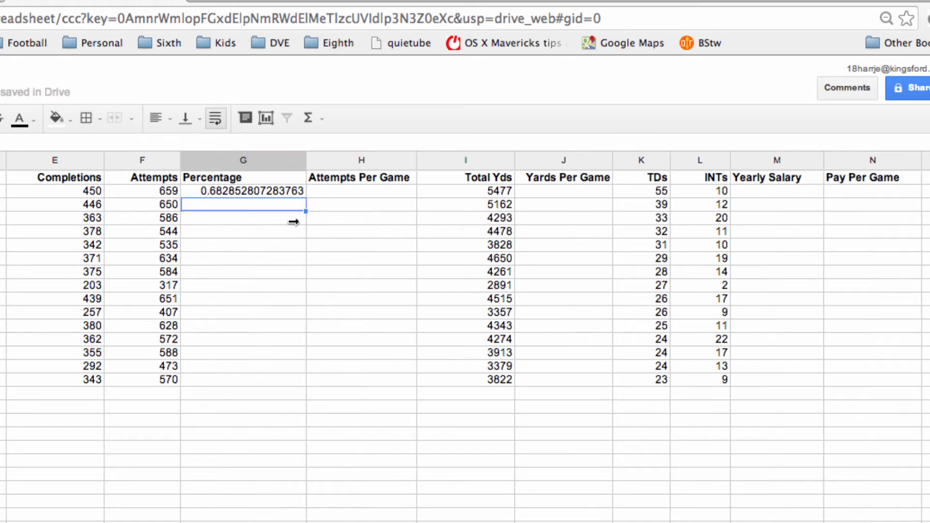
# - Format G2 as a percentage with two decimals and fill its formula down to the last quarterback row
pyautogui.click(251, 191)
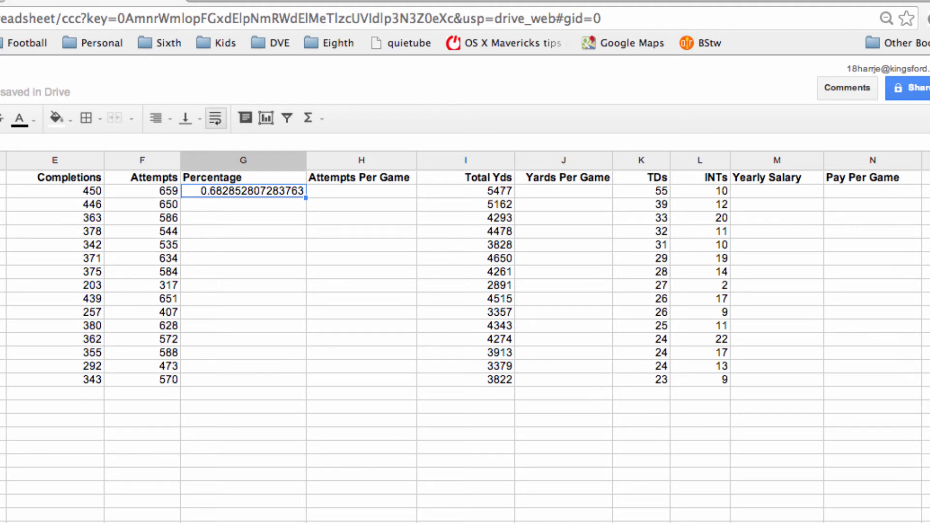
pyautogui.hotkey('ctrl', 'shift', '5')
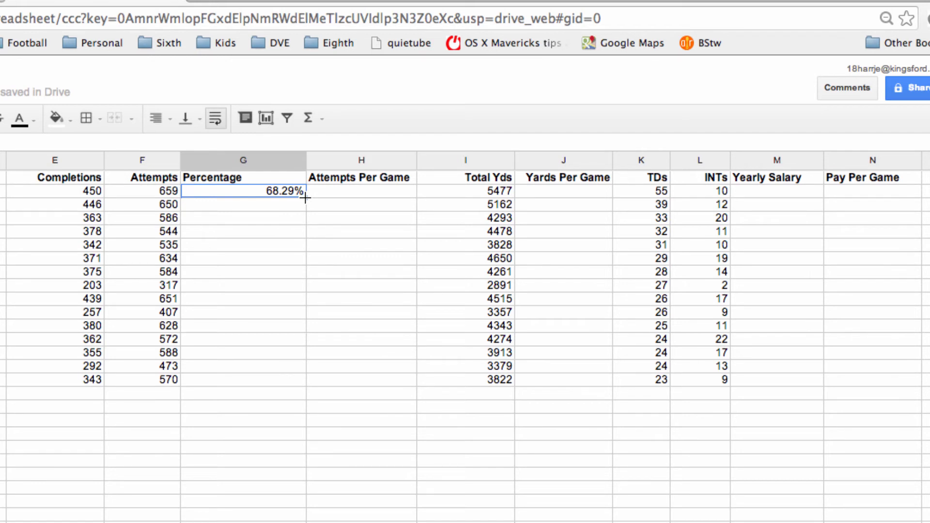
pyautogui.moveTo(305, 196); pyautogui.dragTo(286, 380)
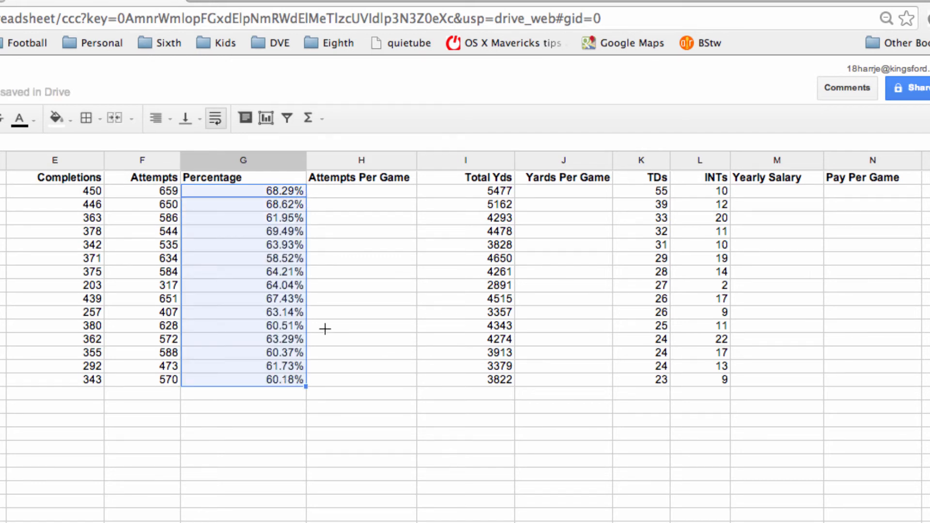
# - Enter the formula =F2/16 in H2 under Attempts Per Game
pyautogui.click(332, 193)
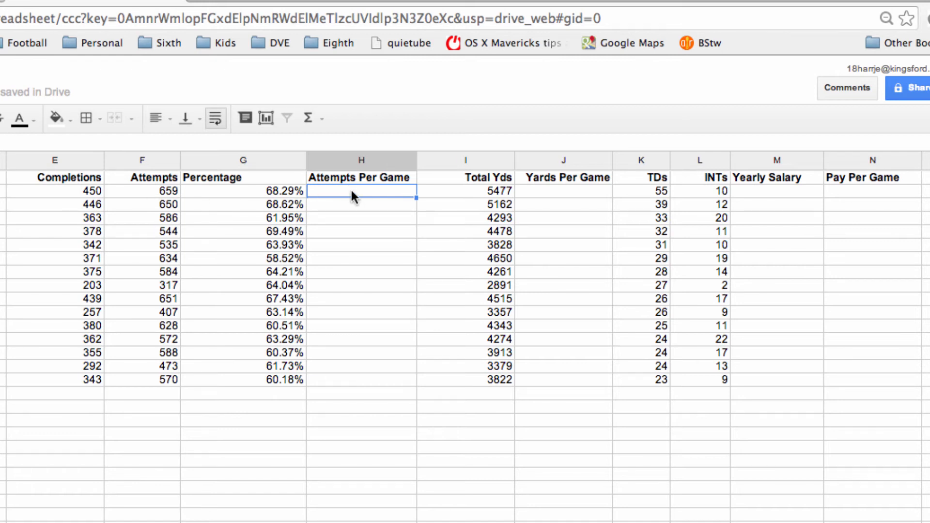
pyautogui.write('=')
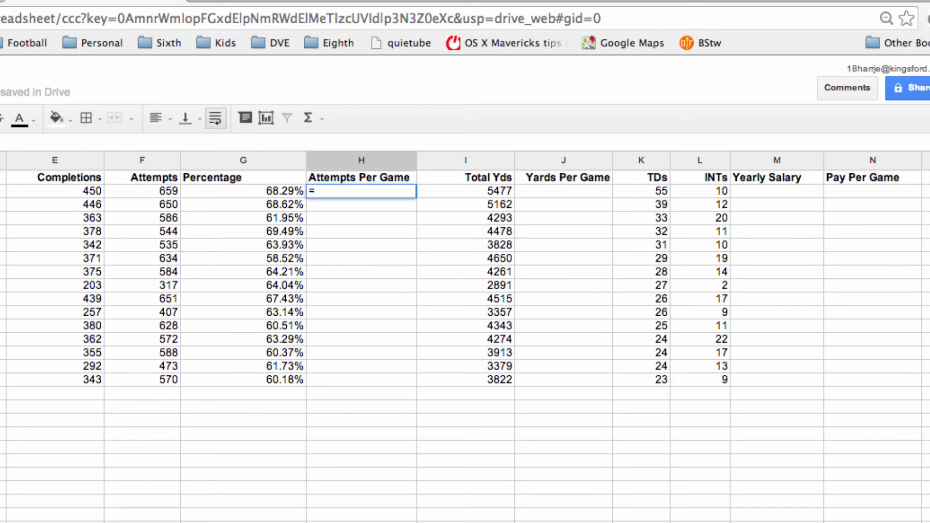
pyautogui.click(146, 192)
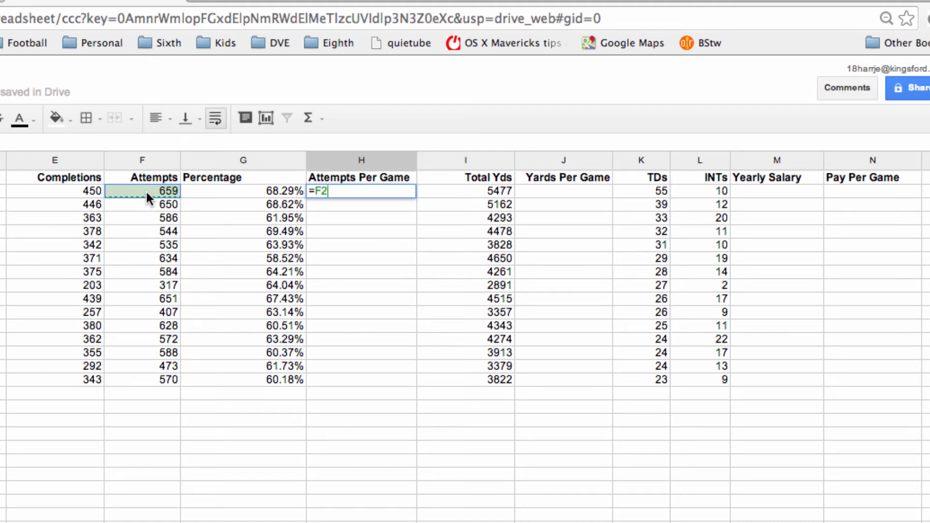
pyautogui.write('/16')
pyautogui.press('Return')
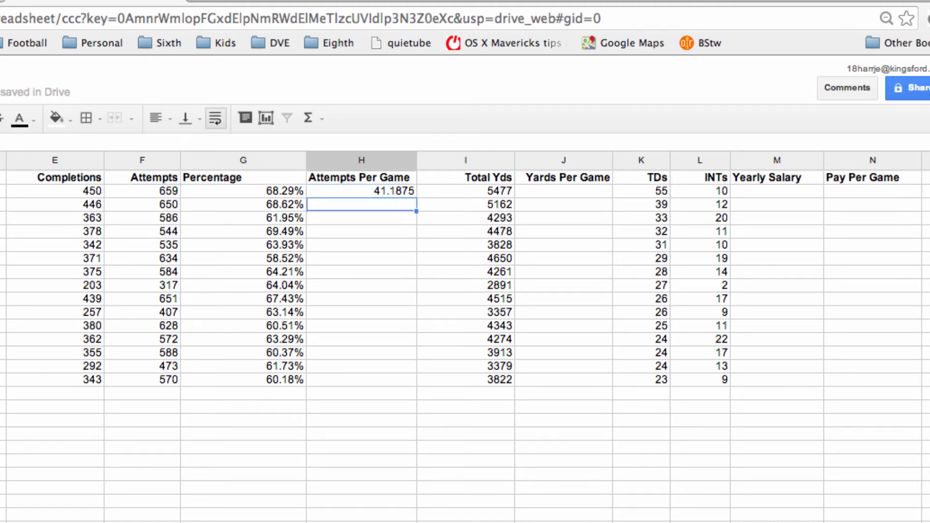
# - Format H2 as a whole number without decimals and fill its formula down to the last quarterback row
pyautogui.click(357, 191)
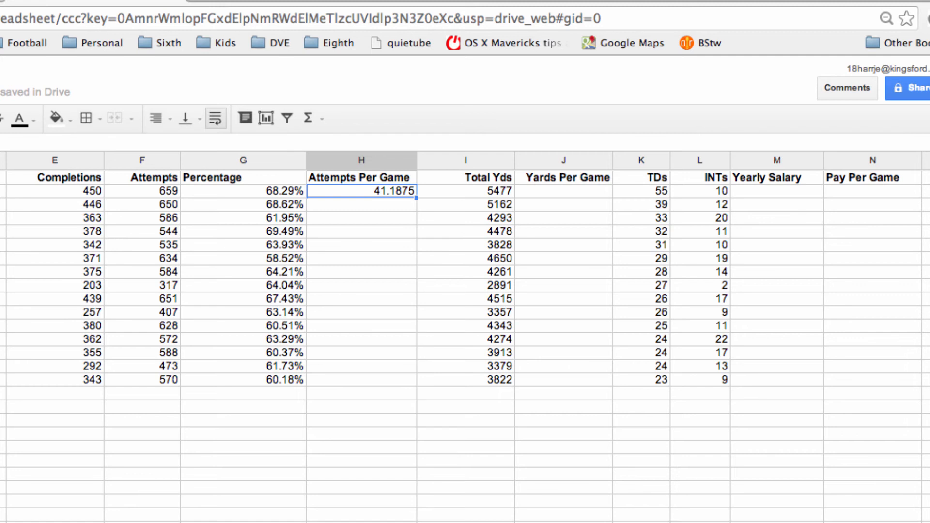
pyautogui.hotkey('ctrl', 'shift', '1')
pyautogui.moveTo(416, 198); pyautogui.dragTo(400, 383)
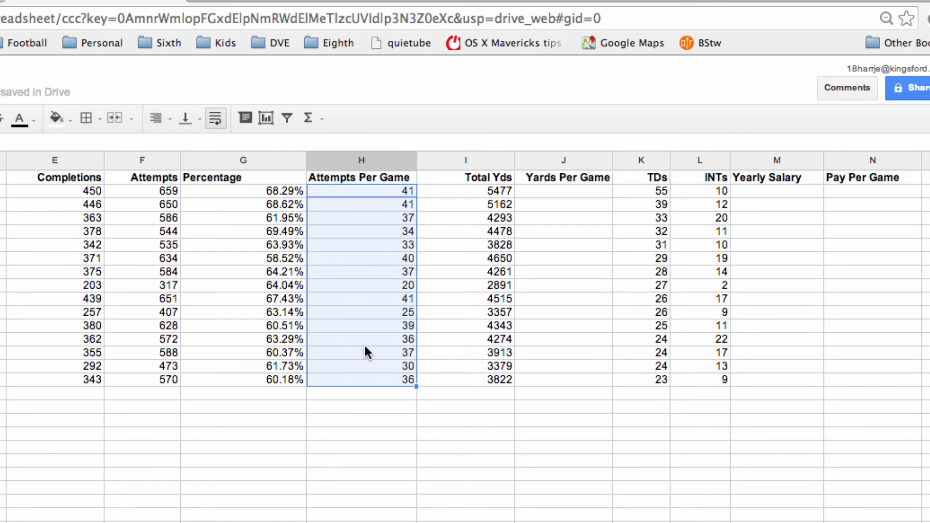
pyautogui.click(366, 259)
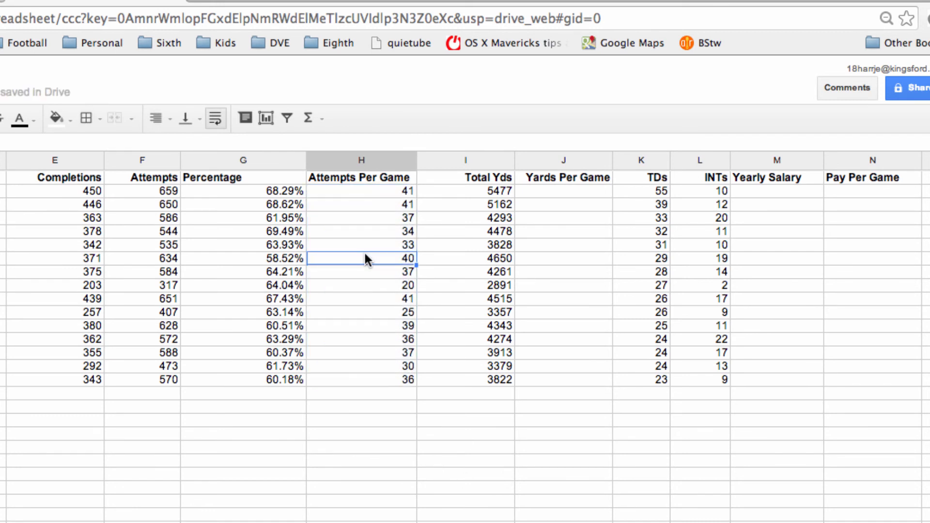
pyautogui.click(356, 192)
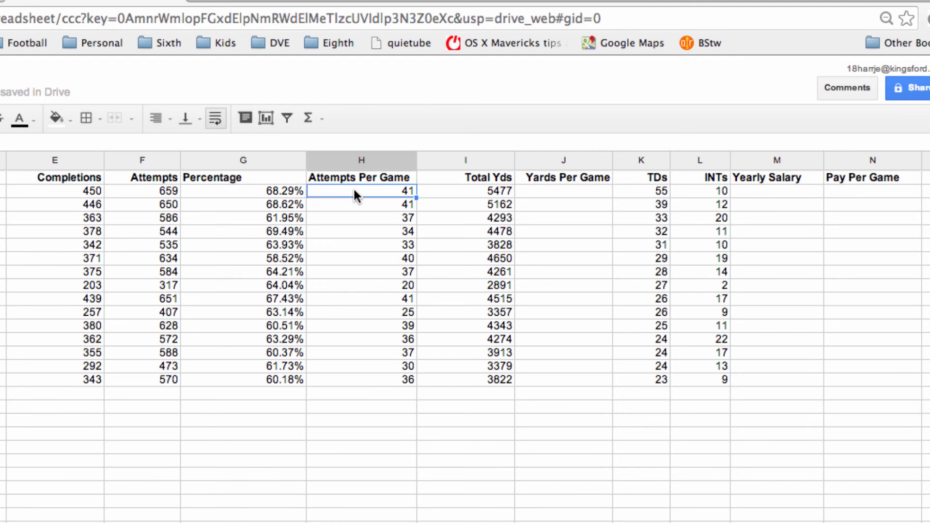
# - Enter the formula =I2/16 in J2 under Yards Per Game
pyautogui.click(548, 192)
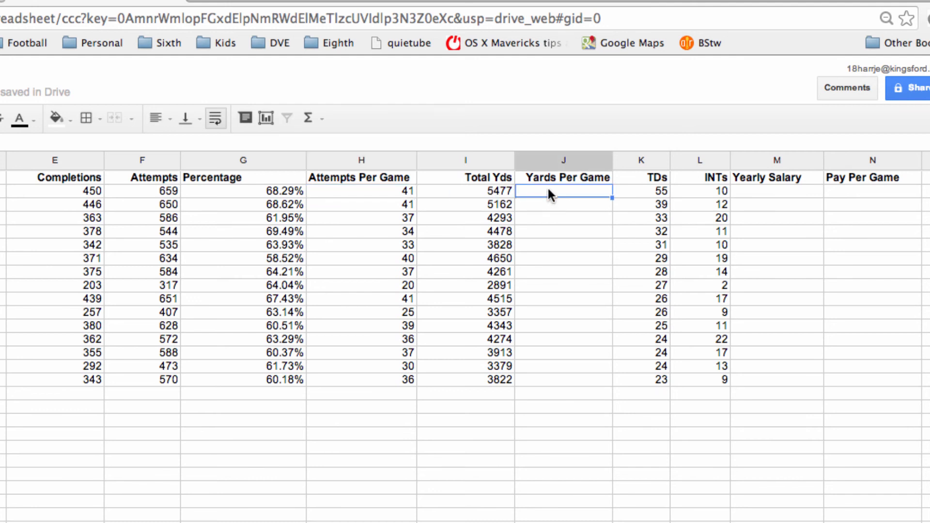
pyautogui.write('=')
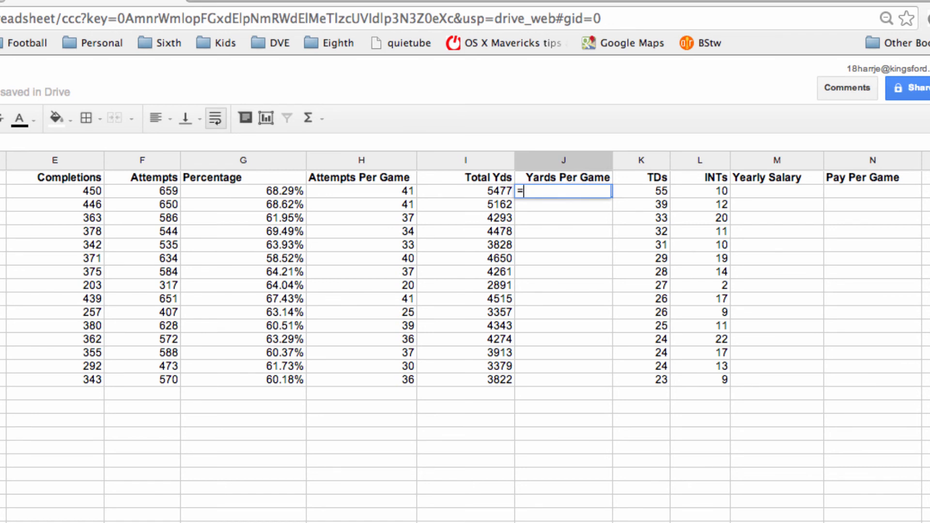
pyautogui.click(471, 192)
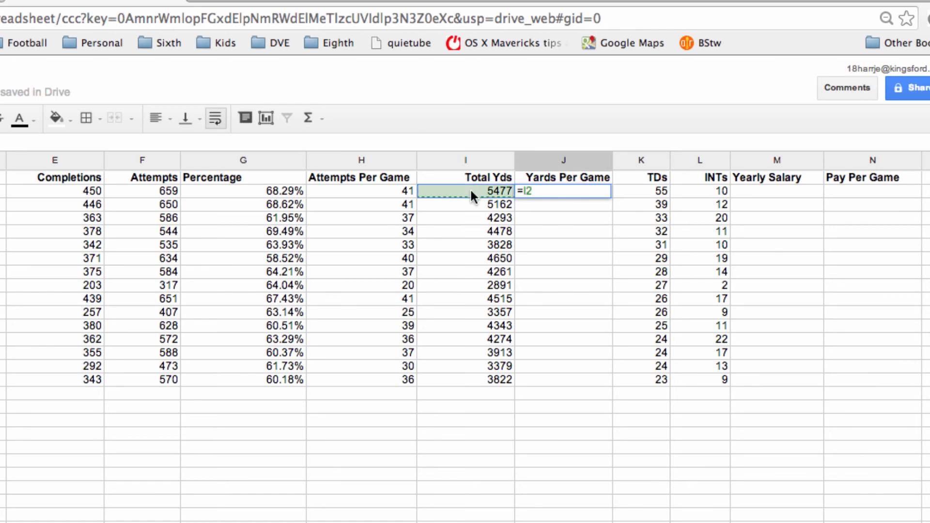
pyautogui.write('/16')
pyautogui.press('Return')
# - Format J2 as a whole number without decimals and fill its formula down to the last quarterback row
pyautogui.click(585, 190)
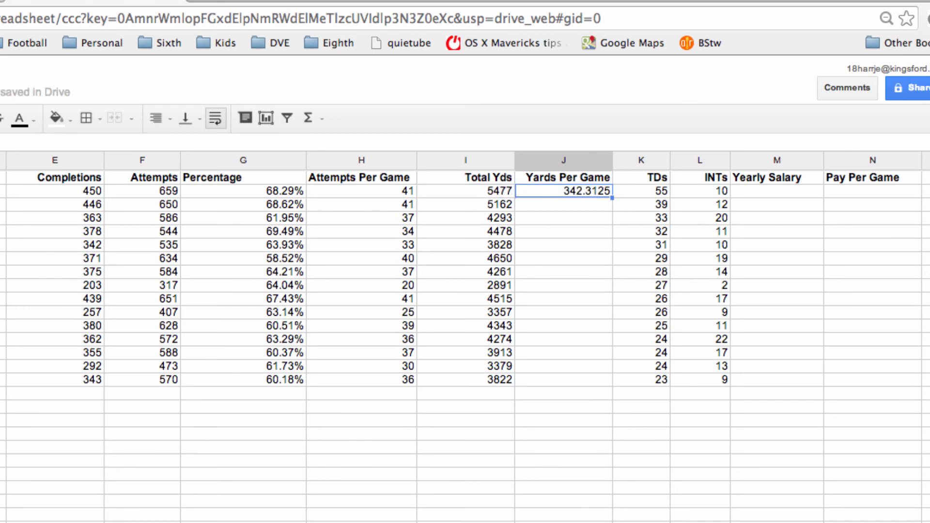
pyautogui.click(1, 179)
pyautogui.moveTo(614, 198); pyautogui.dragTo(609, 383)
pyautogui.click(565, 502)
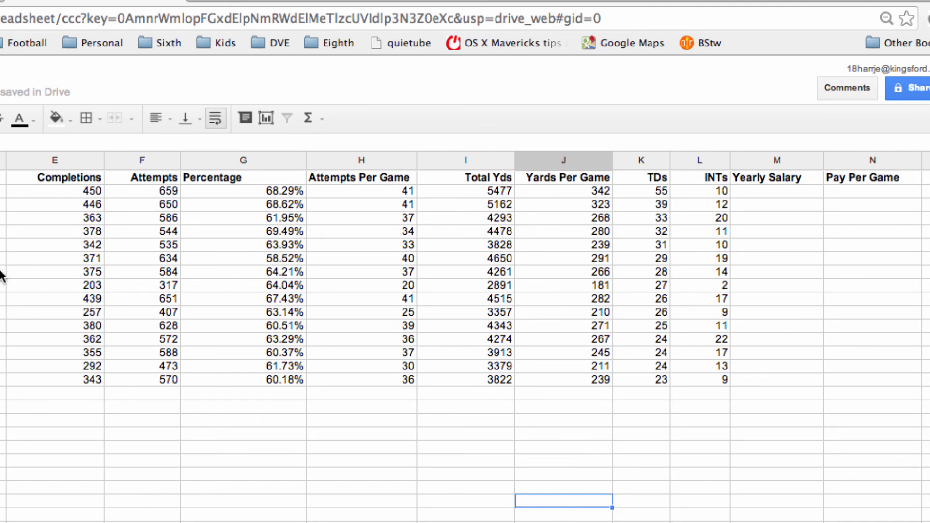
# - Right-align the Percentage and Attempts Per Game column headings in G1 and H1
pyautogui.click(0, 191)
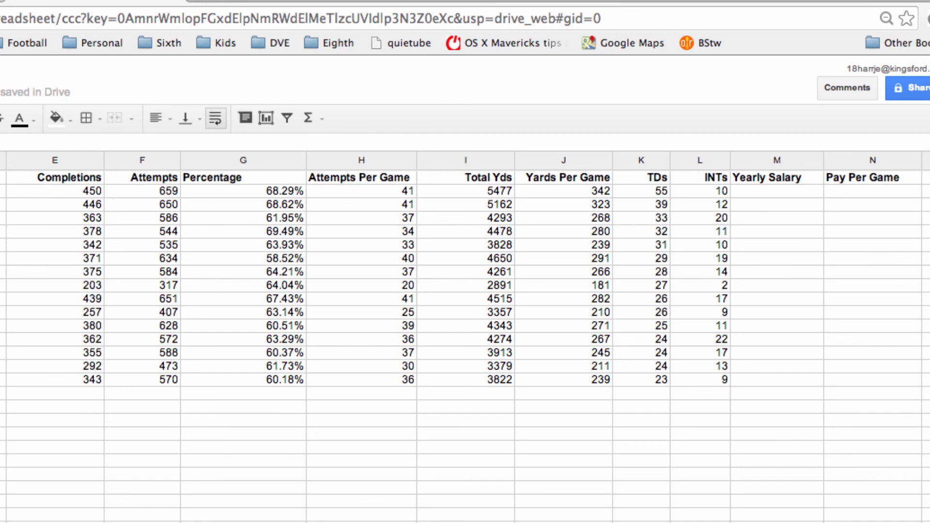
pyautogui.click(2, 177)
pyautogui.click(53, 178)
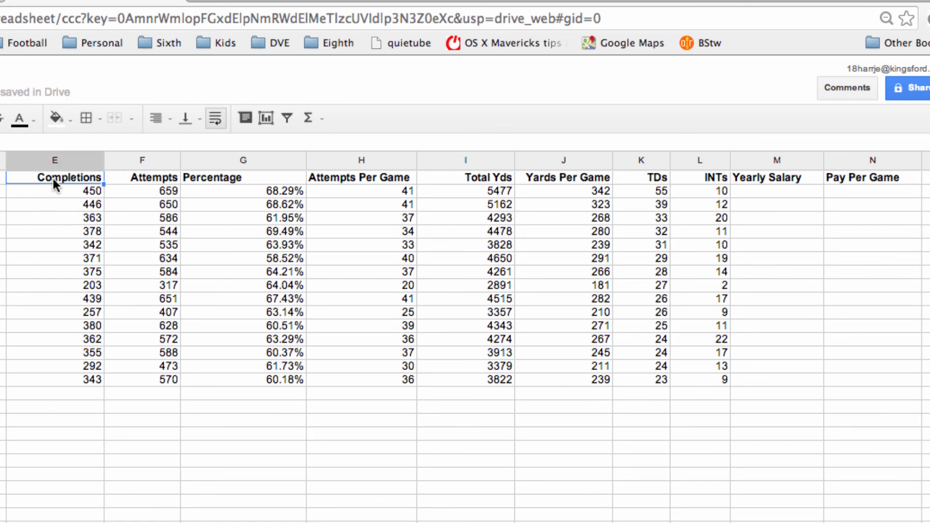
pyautogui.click(123, 177)
pyautogui.click(229, 182)
pyautogui.click(163, 117)
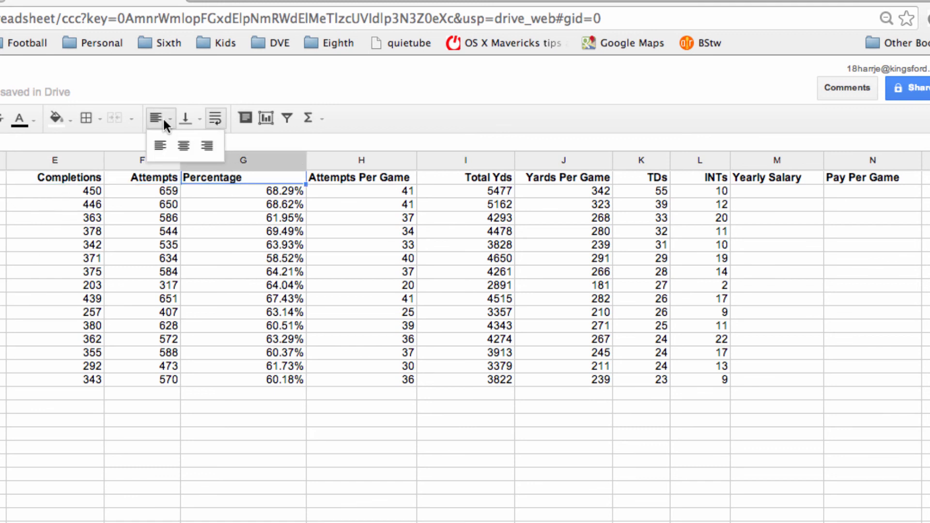
pyautogui.click(216, 144)
pyautogui.click(382, 177)
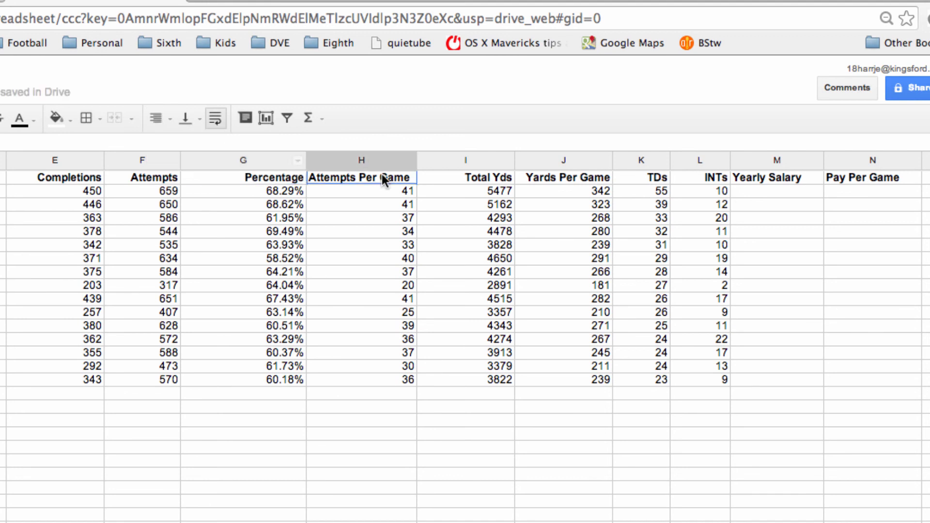
pyautogui.click(160, 116)
pyautogui.click(215, 144)
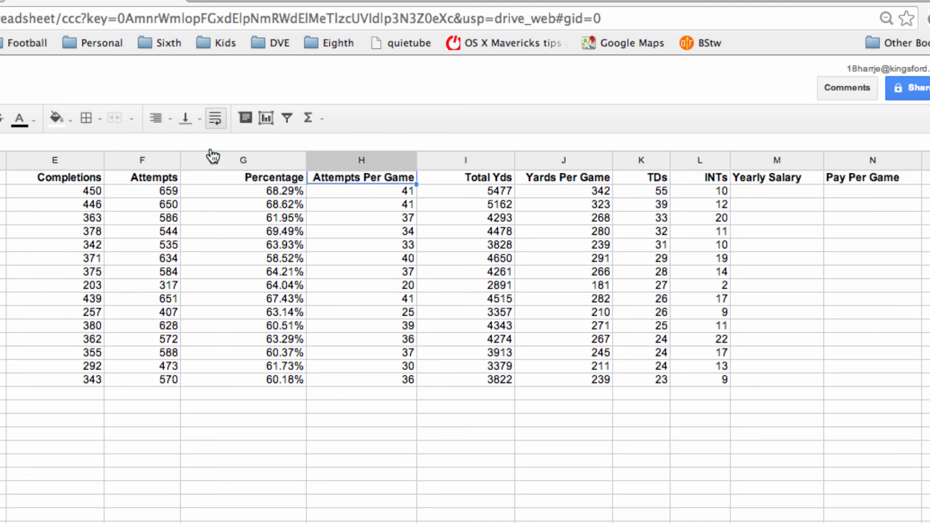
# - Right-align the Yearly Salary and Pay Per Game column headings in M1 and N1
pyautogui.click(482, 179)
pyautogui.click(560, 179)
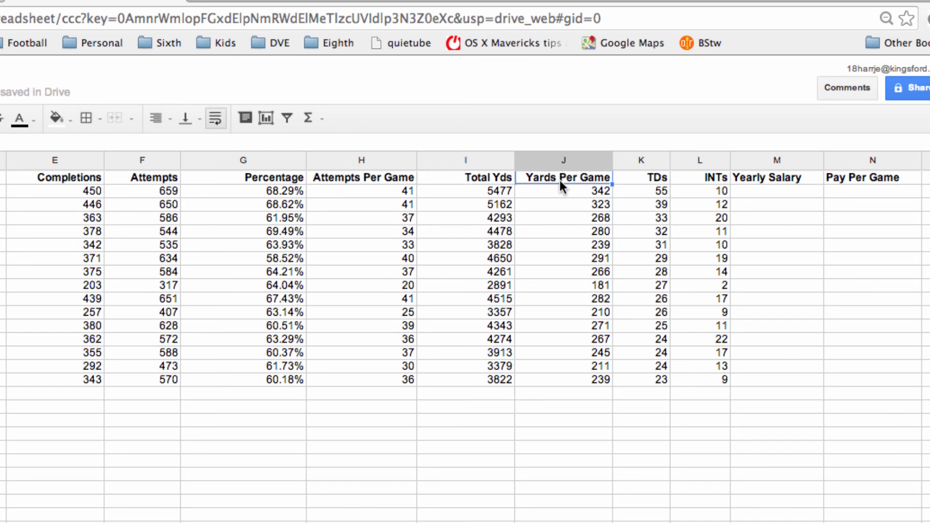
pyautogui.click(639, 180)
pyautogui.click(693, 178)
pyautogui.click(771, 180)
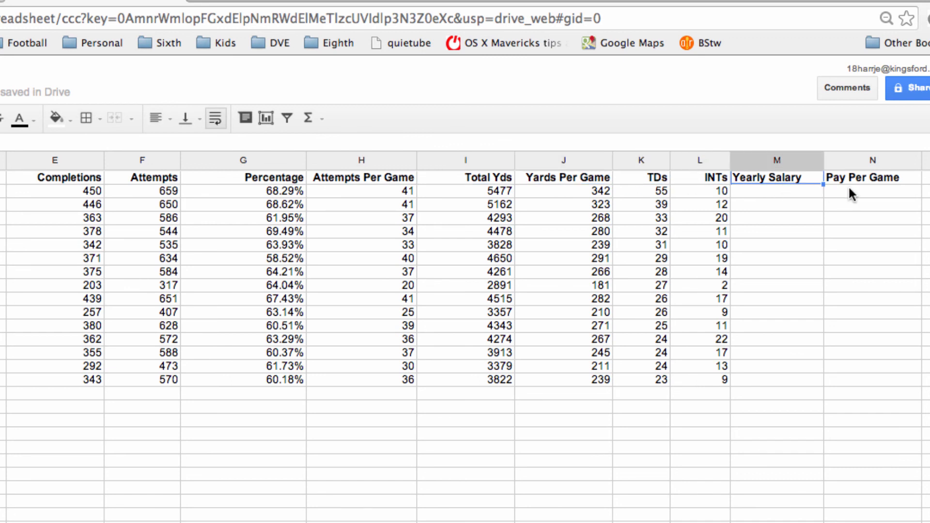
pyautogui.moveTo(883, 186); pyautogui.dragTo(783, 179)
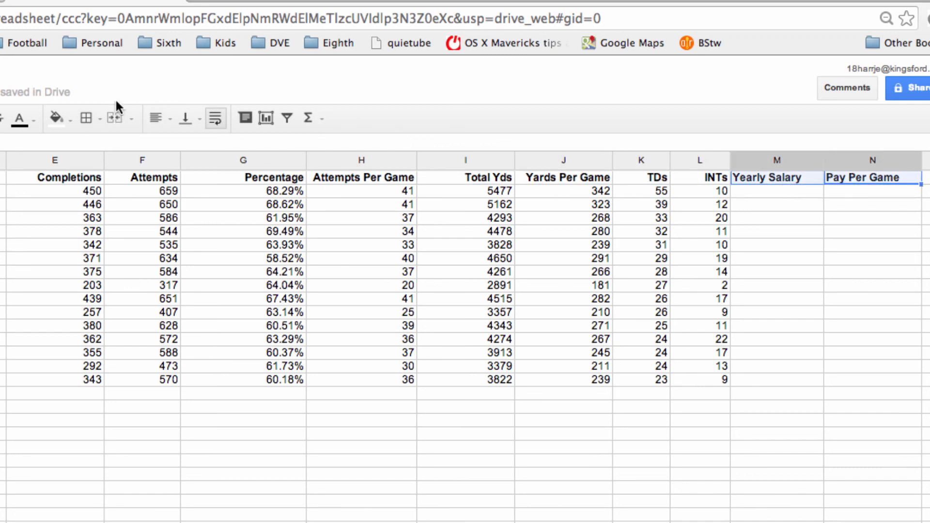
pyautogui.click(175, 121)
pyautogui.click(210, 145)
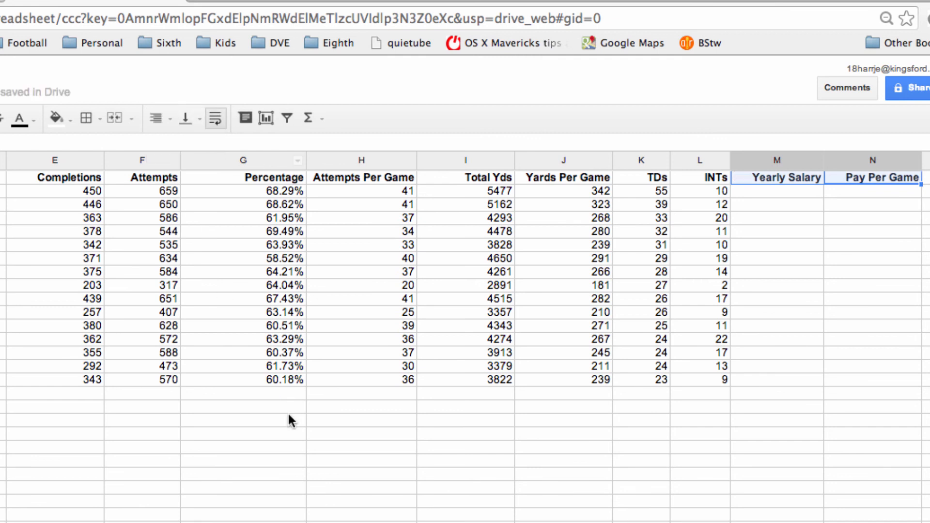